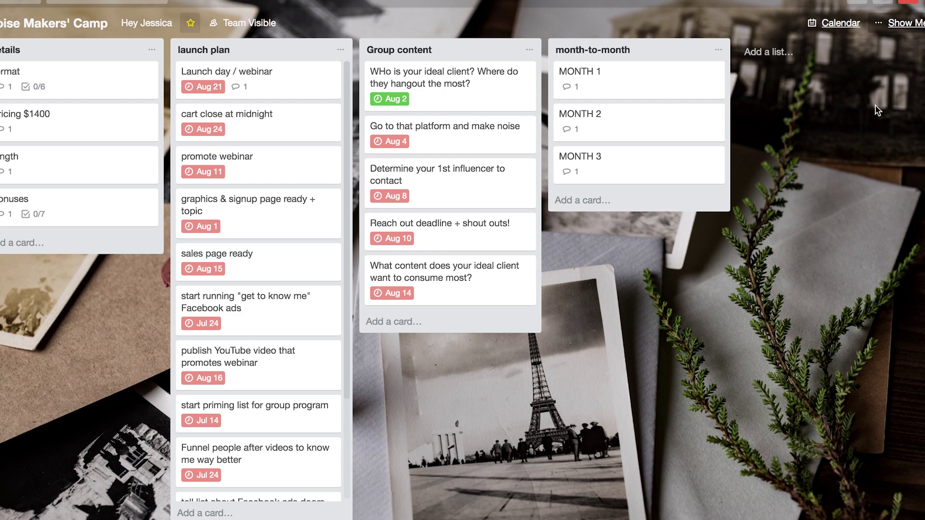
Open the board menu's Power-Ups list and scroll down to the enabled Calendar Power-Up.
{"action": "left_click", "coordinate": [905, 23]}
{"action": "left_click", "coordinate": [805, 200]}
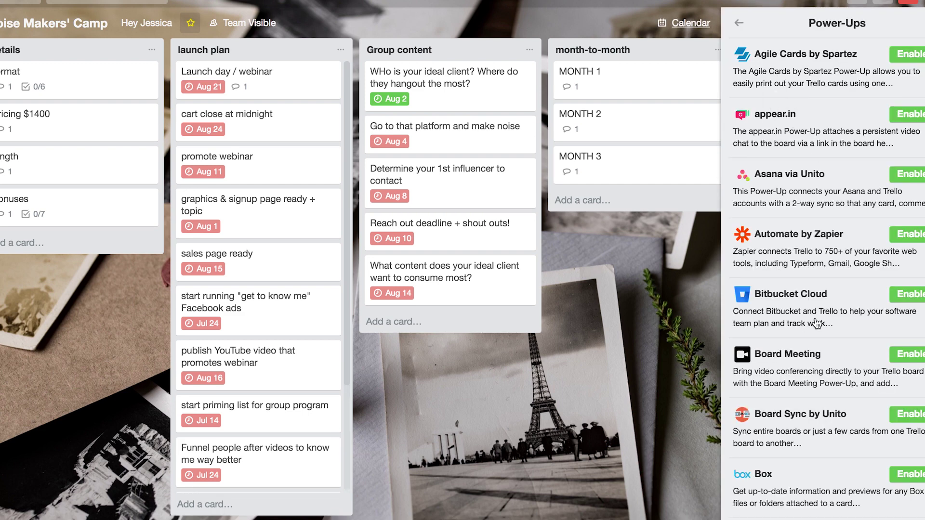
{"action": "scroll", "coordinate": [816, 325], "scroll_direction": "down", "scroll_amount": 1}
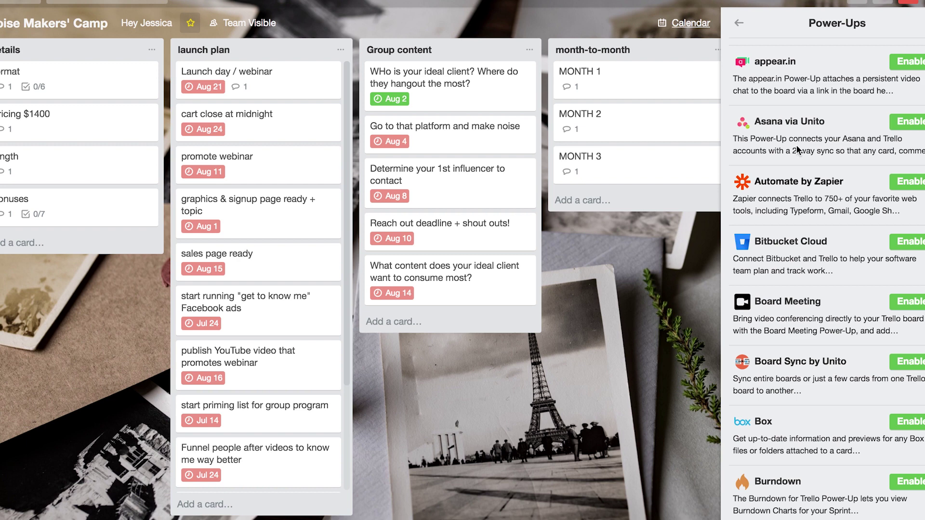
{"action": "left_click", "coordinate": [915, 22]}
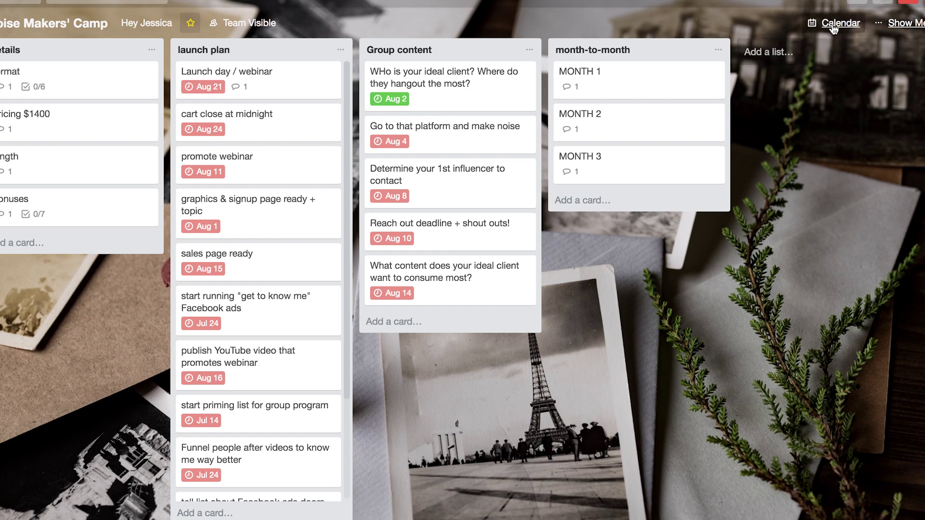
{"action": "left_click", "coordinate": [921, 30]}
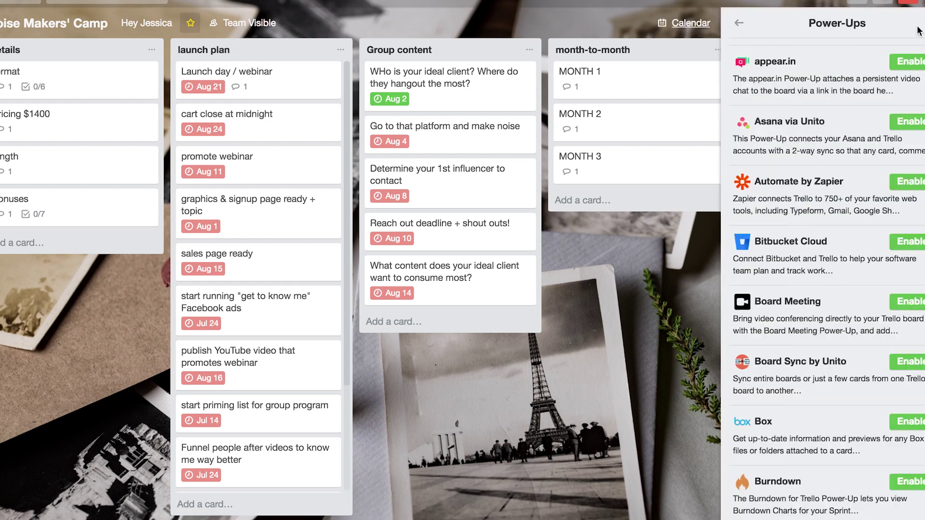
{"action": "left_click", "coordinate": [739, 28]}
{"action": "left_click", "coordinate": [807, 209]}
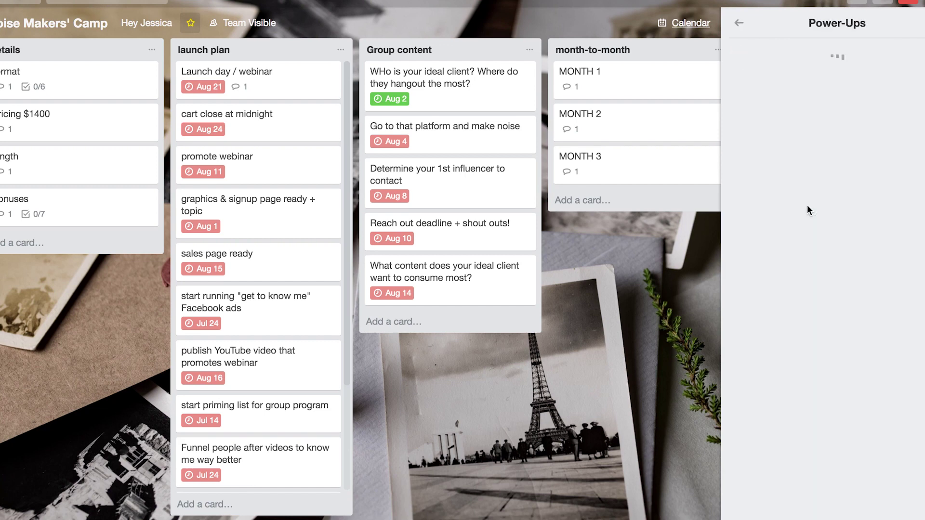
{"action": "scroll", "coordinate": [772, 348], "scroll_direction": "down", "scroll_amount": 5}
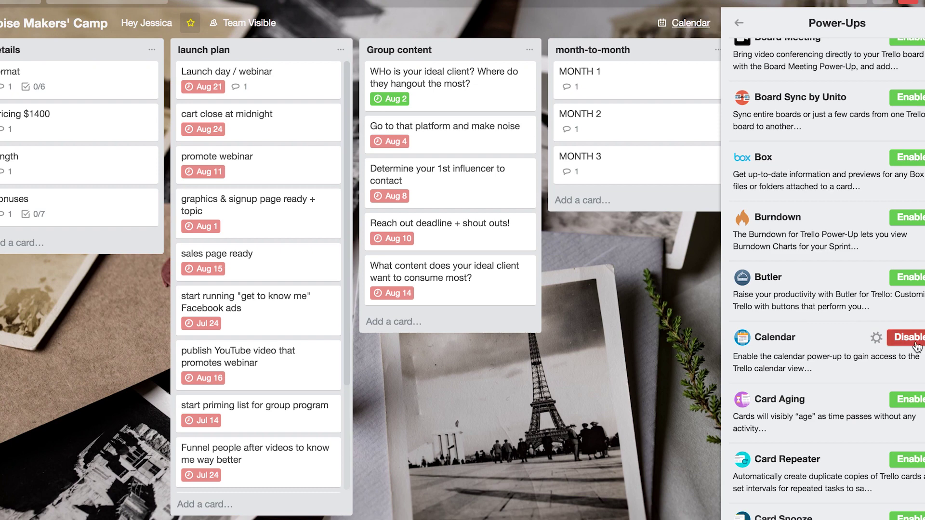
Enable the Calendar Power-Up's iCalendar feed and select its personal feed URL.
{"action": "left_click", "coordinate": [875, 338]}
{"action": "left_click", "coordinate": [800, 411]}
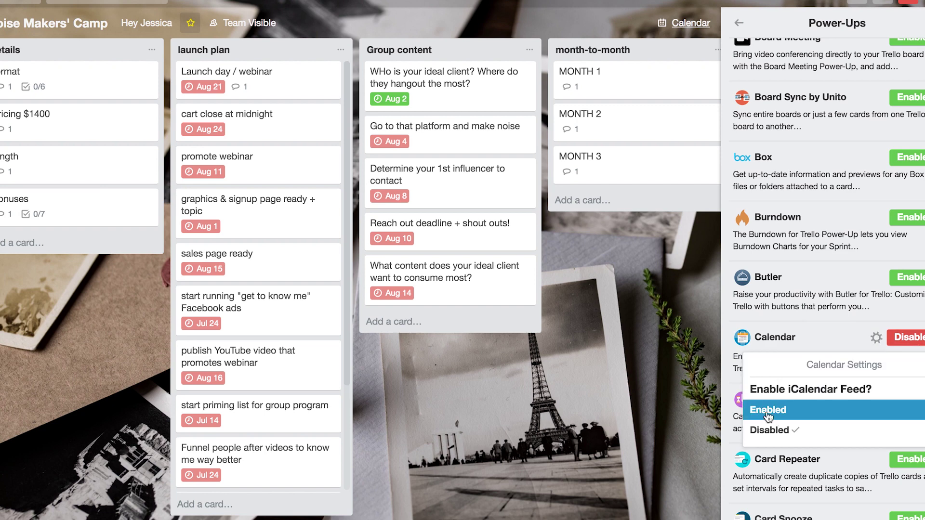
{"action": "left_click", "coordinate": [802, 415]}
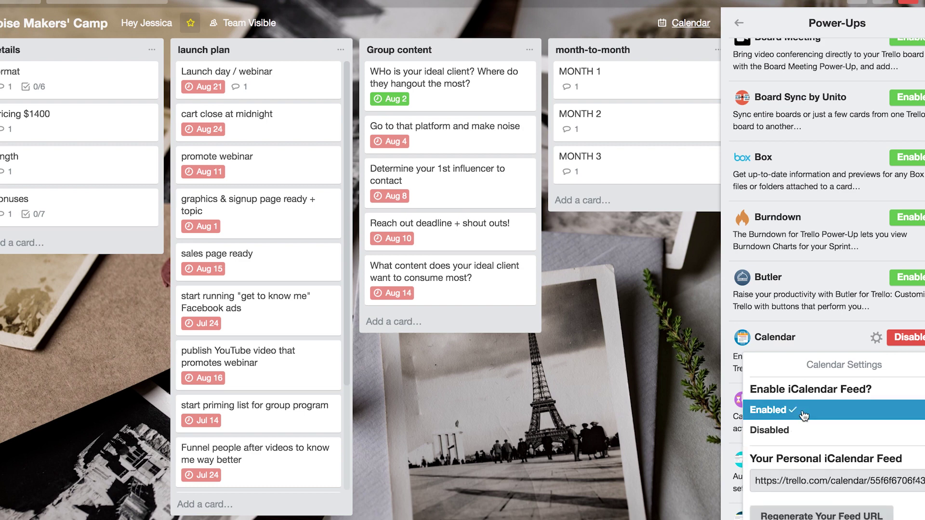
{"action": "left_click", "coordinate": [835, 479]}
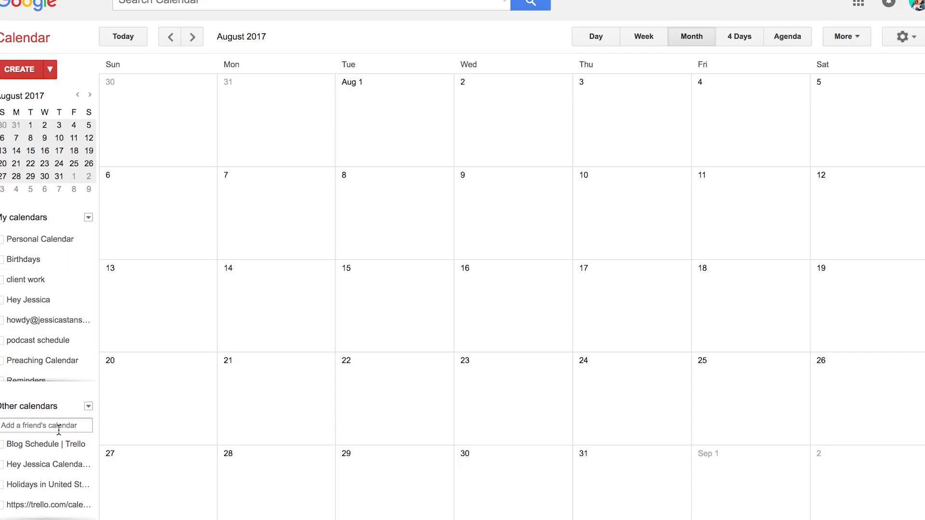
Add the Trello .ics feed to Other calendars using Add by URL with the pasted address.
{"action": "left_click", "coordinate": [46, 222]}
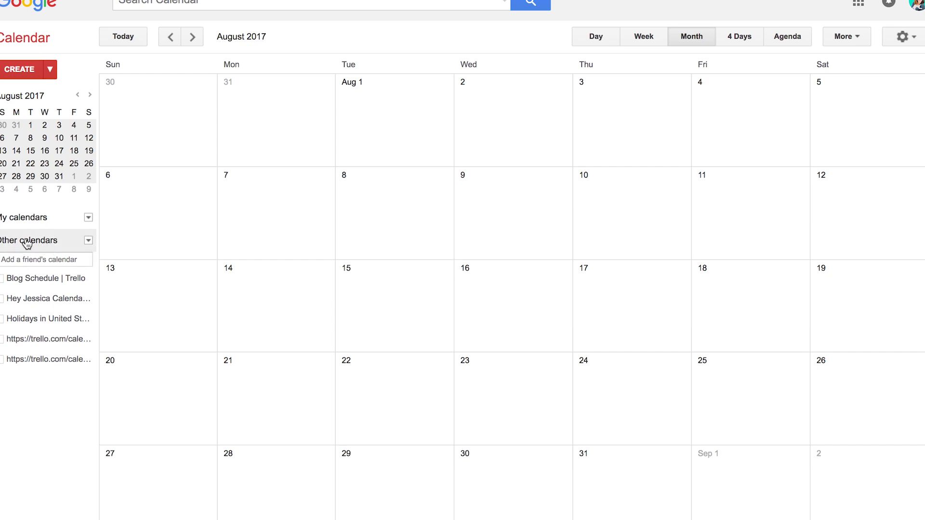
{"action": "left_click", "coordinate": [89, 243]}
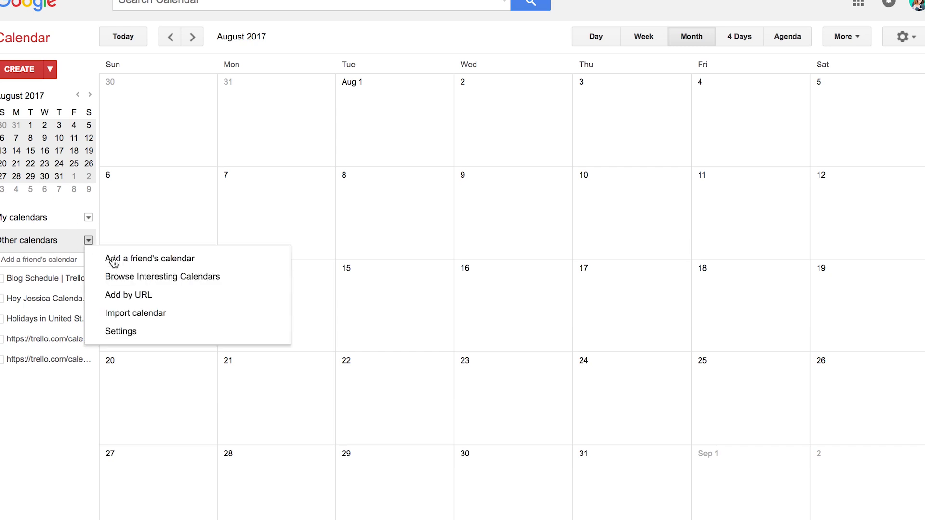
{"action": "left_click", "coordinate": [167, 301]}
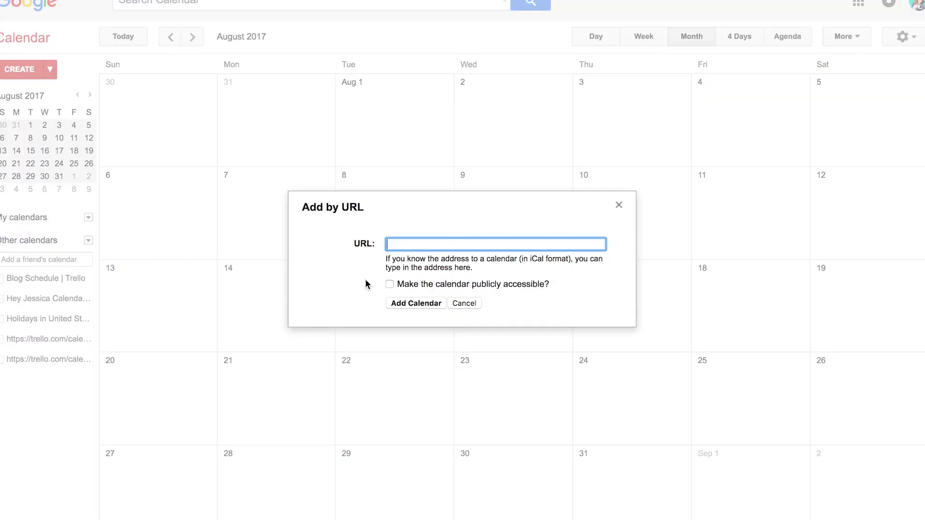
{"action": "key", "text": "super+v"}
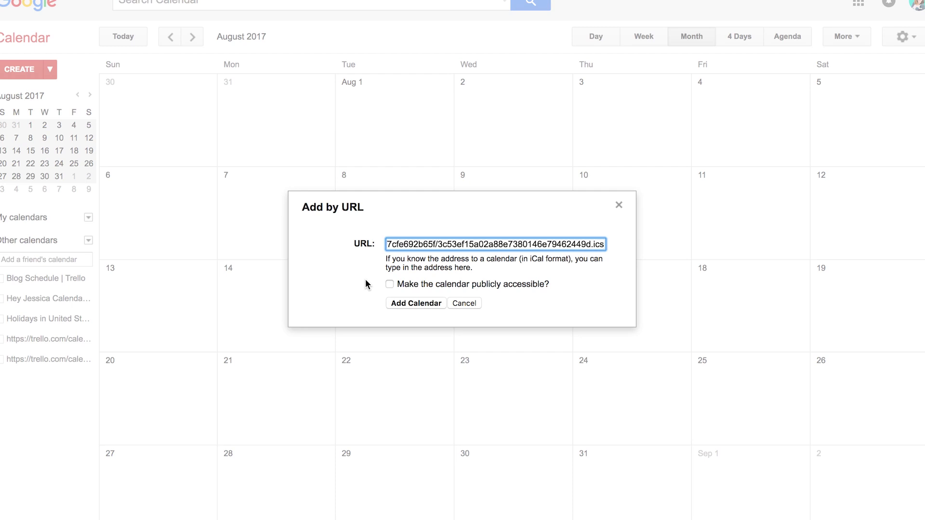
{"action": "left_click", "coordinate": [421, 303]}
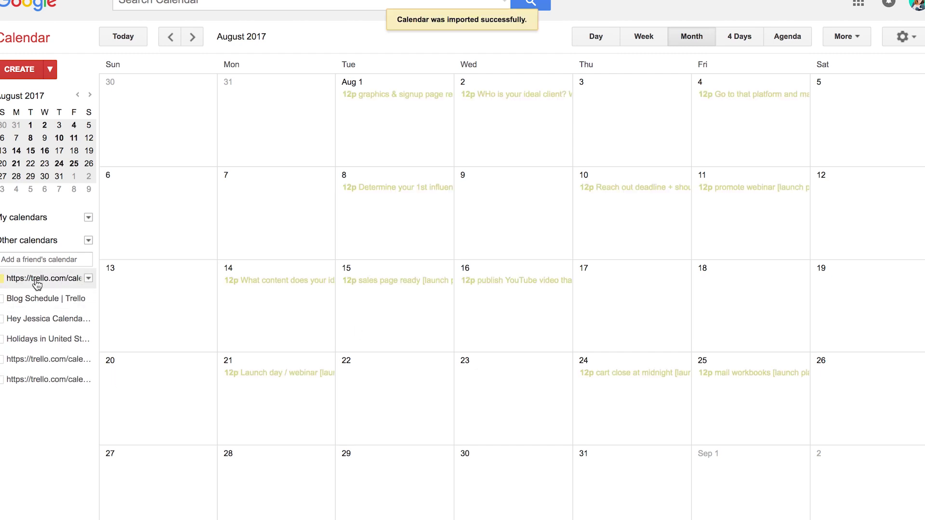
Look at the new Trello calendar's notification settings, then hide its events.
{"action": "left_click", "coordinate": [88, 278]}
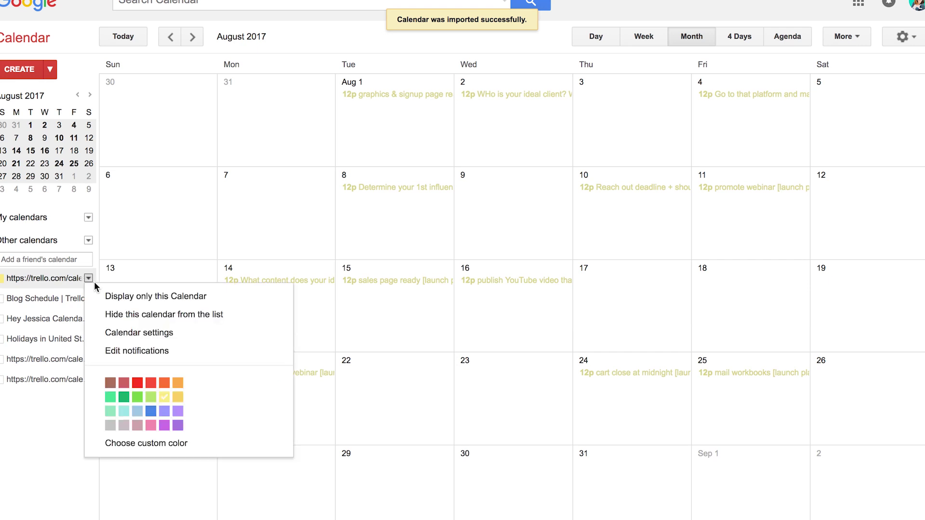
{"action": "left_click", "coordinate": [141, 351]}
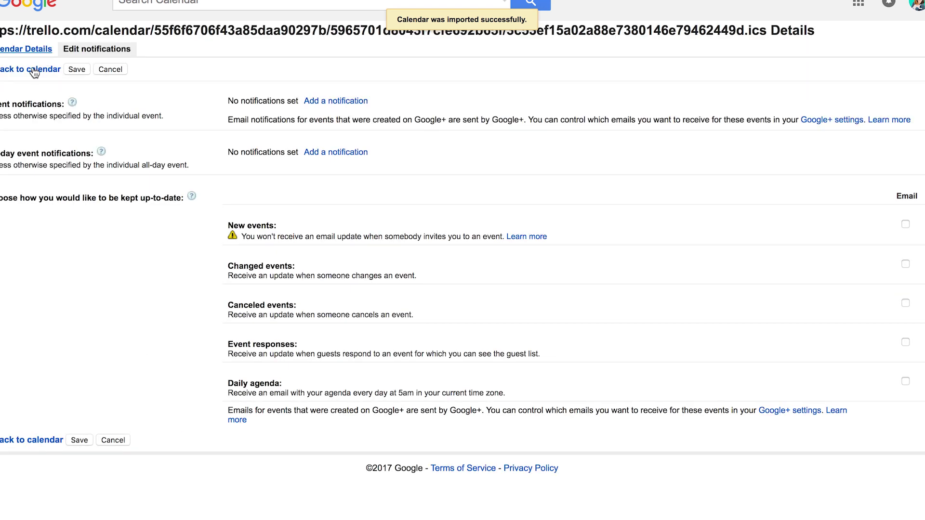
{"action": "left_click", "coordinate": [52, 70]}
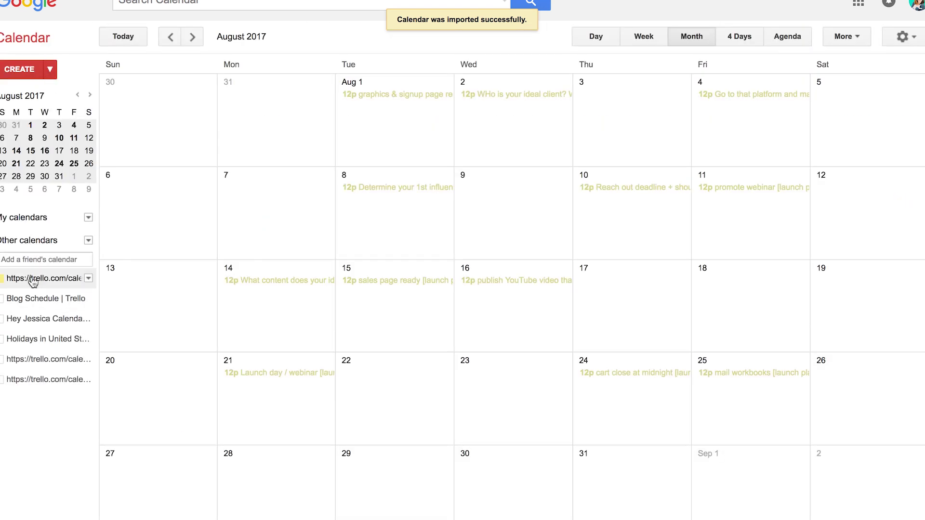
{"action": "left_click", "coordinate": [34, 280]}
Rename the imported calendar to 'Noise Maker's Camp Trello Board' in its settings and save.
{"action": "left_click", "coordinate": [88, 278]}
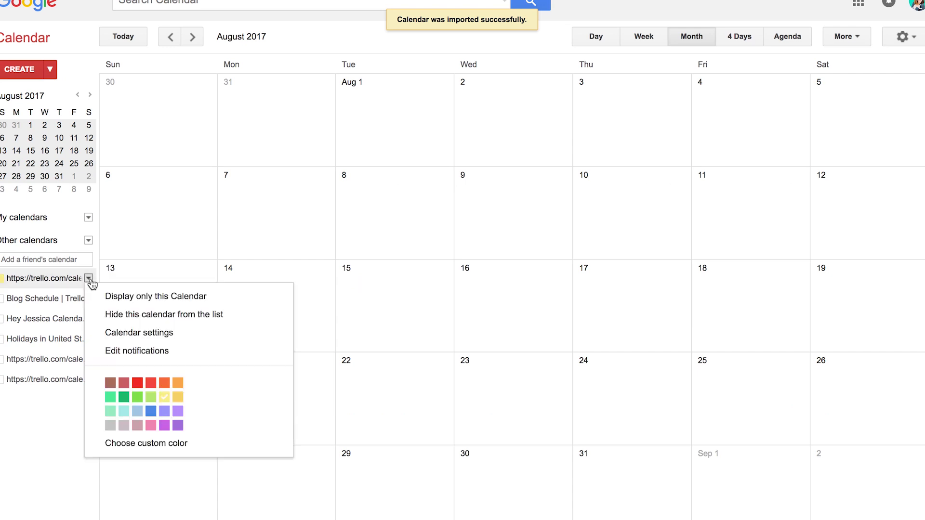
{"action": "left_click", "coordinate": [149, 337]}
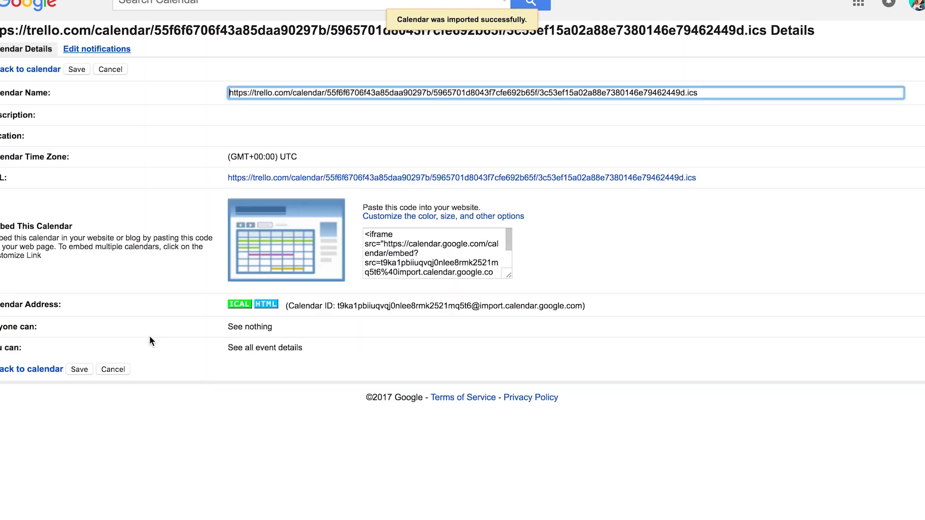
{"action": "triple_click", "coordinate": [259, 94]}
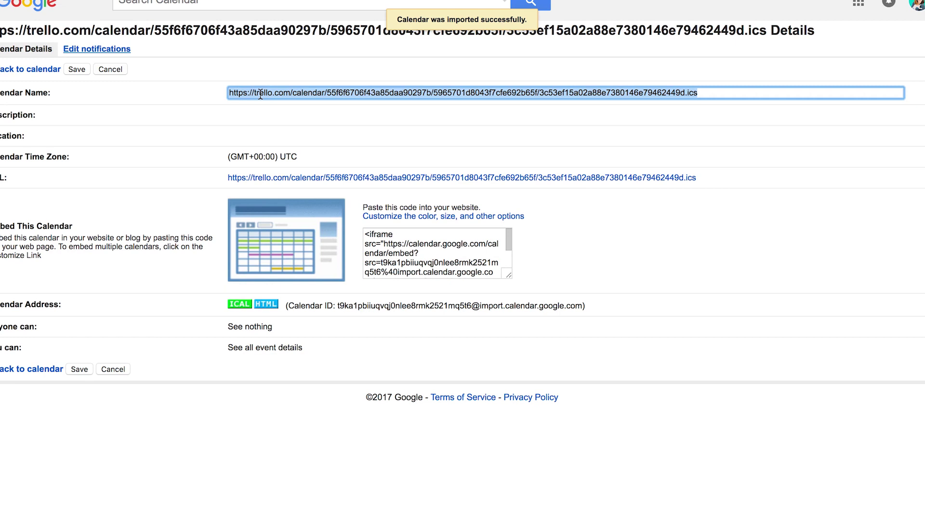
{"action": "type", "text": "Noise Ma"}
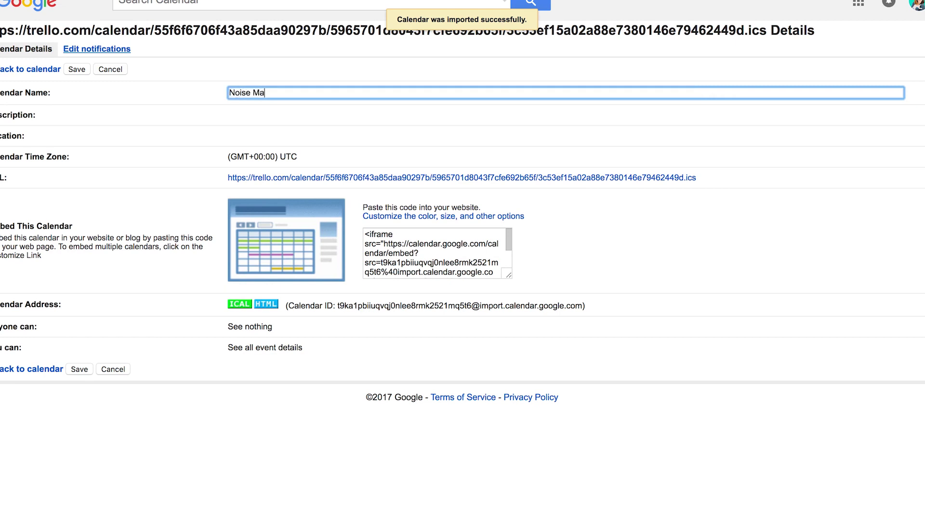
{"action": "type", "text": "ker's Camp Trello Board"}
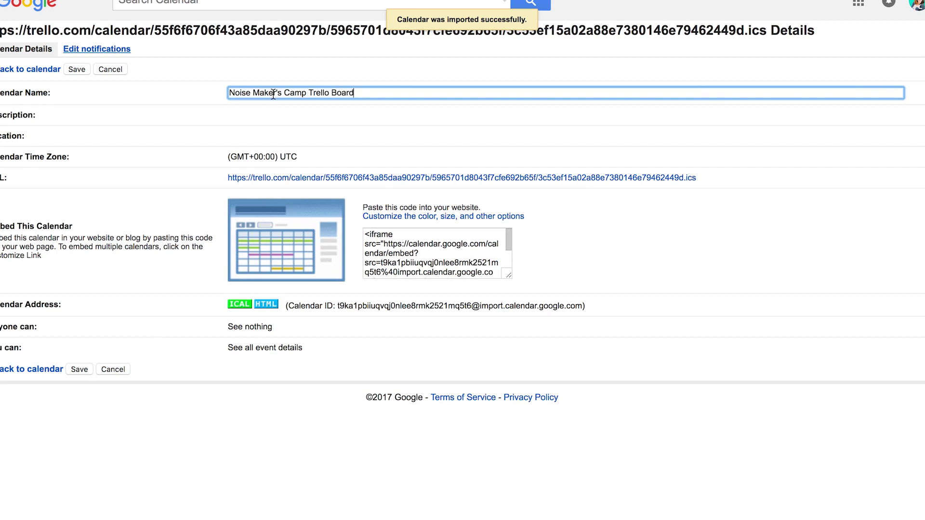
{"action": "left_click", "coordinate": [81, 370]}
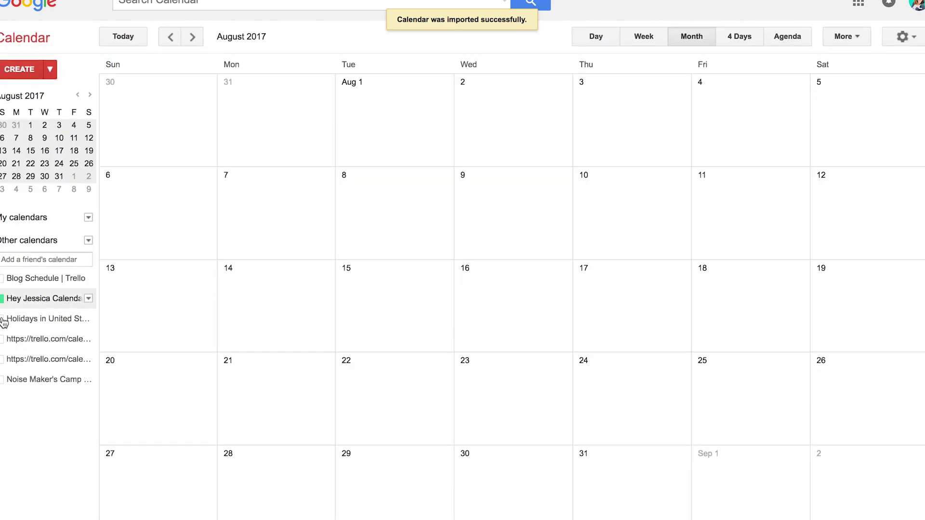
{"action": "left_click", "coordinate": [2, 383]}
Toggle Noise Maker's Camp, Blog Schedule, Hey Jessica, Holidays and Trello URL calendars to compare events.
{"action": "left_click", "coordinate": [2, 384]}
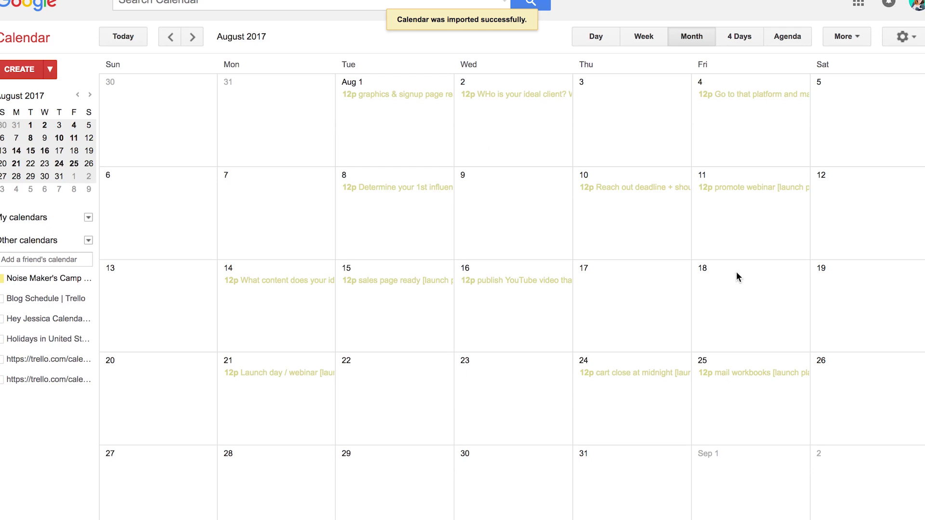
{"action": "left_click", "coordinate": [3, 299]}
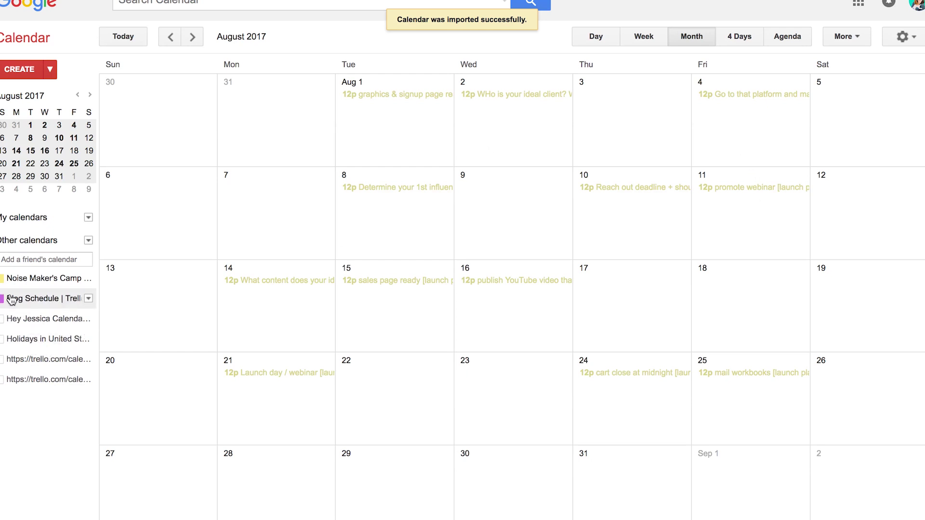
{"action": "left_click", "coordinate": [3, 319]}
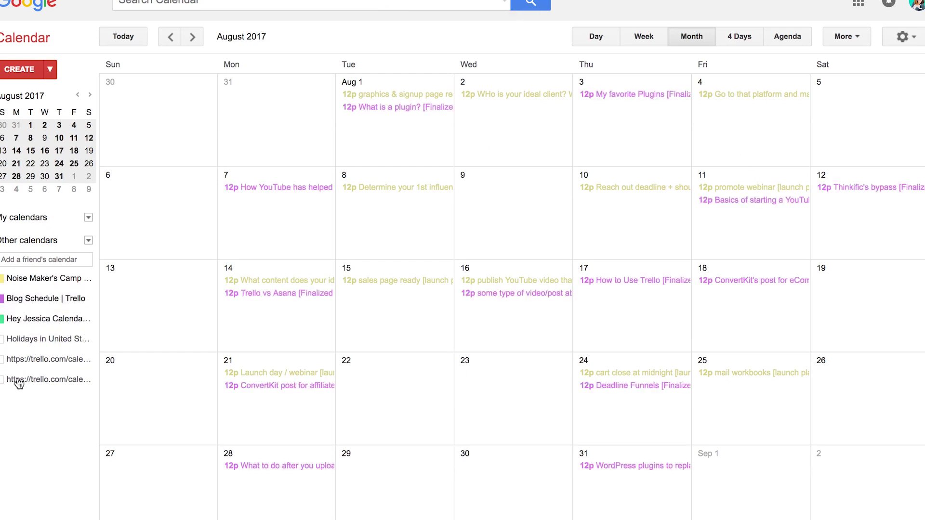
{"action": "left_click", "coordinate": [2, 341]}
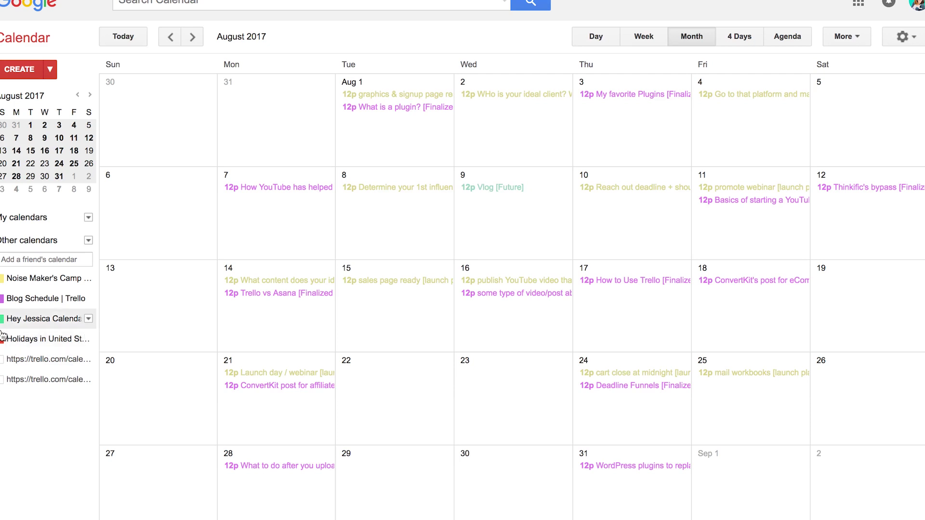
{"action": "left_click", "coordinate": [2, 319]}
{"action": "left_click", "coordinate": [6, 346]}
{"action": "left_click", "coordinate": [8, 359]}
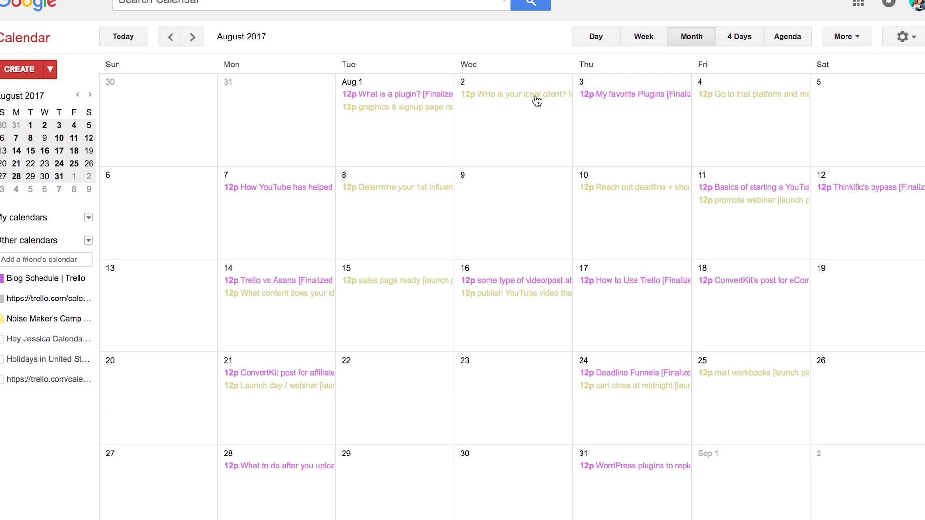
Hide the Noise Maker's Camp and Blog Schedule calendars, leaving August 2017 empty.
{"action": "left_click", "coordinate": [3, 319]}
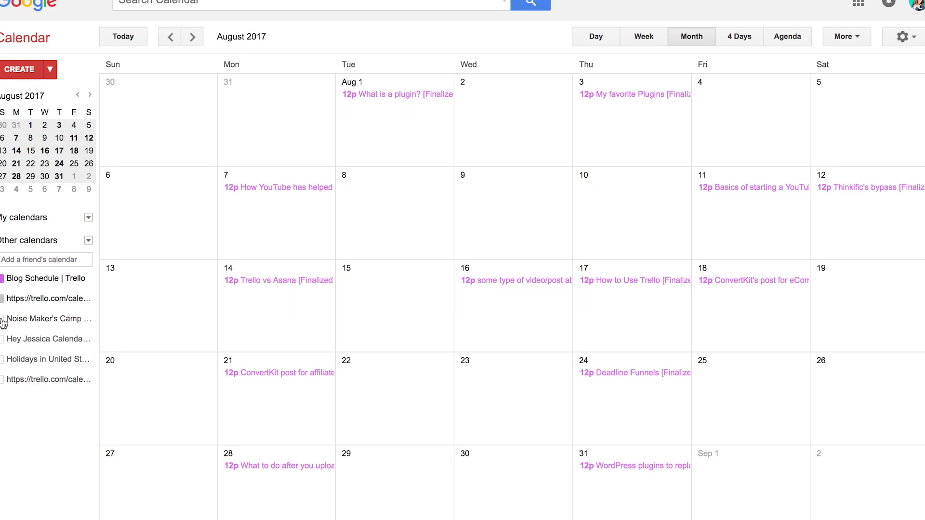
{"action": "left_click", "coordinate": [89, 318]}
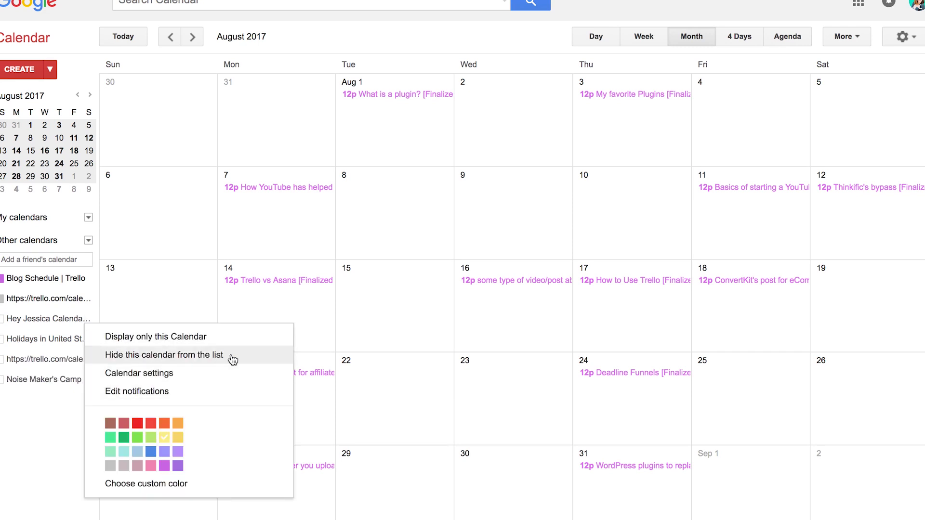
{"action": "left_click", "coordinate": [34, 437]}
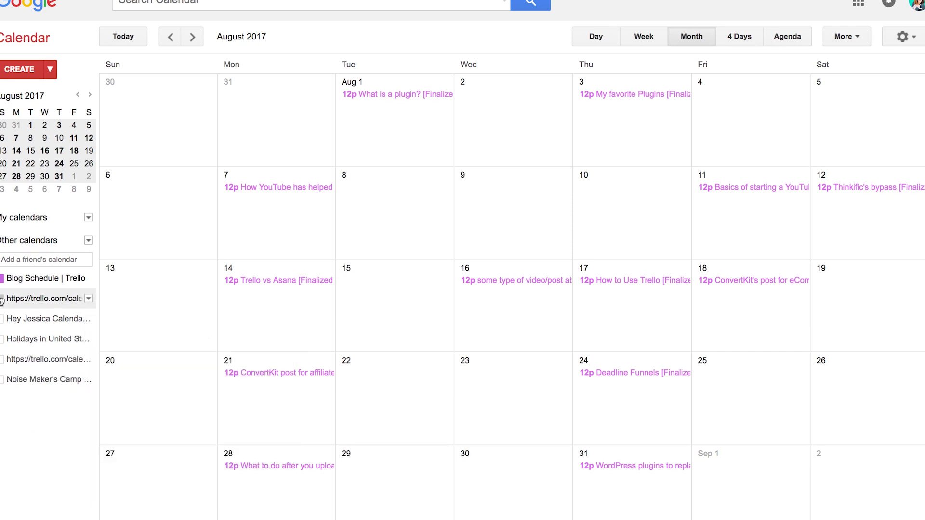
{"action": "left_click", "coordinate": [2, 283]}
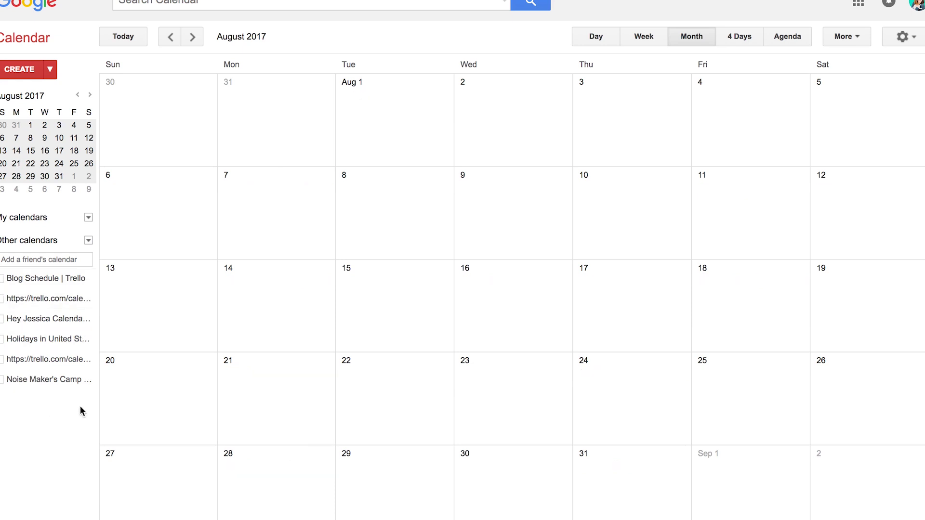
{"action": "left_click", "coordinate": [88, 243]}
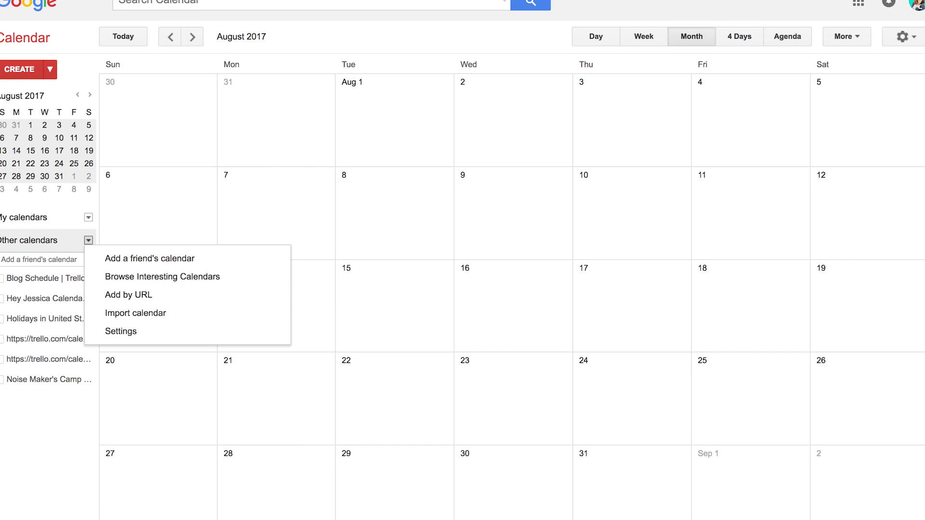
{"action": "left_click", "coordinate": [13, 240]}
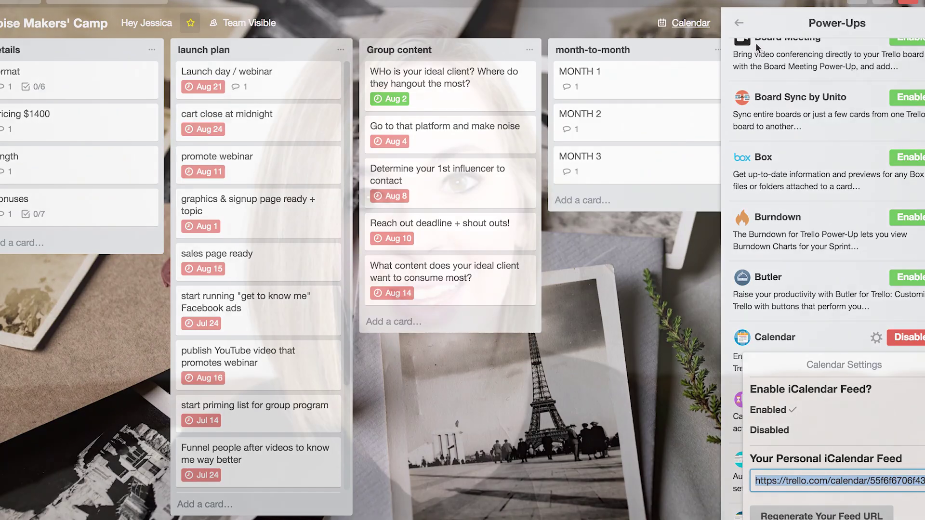